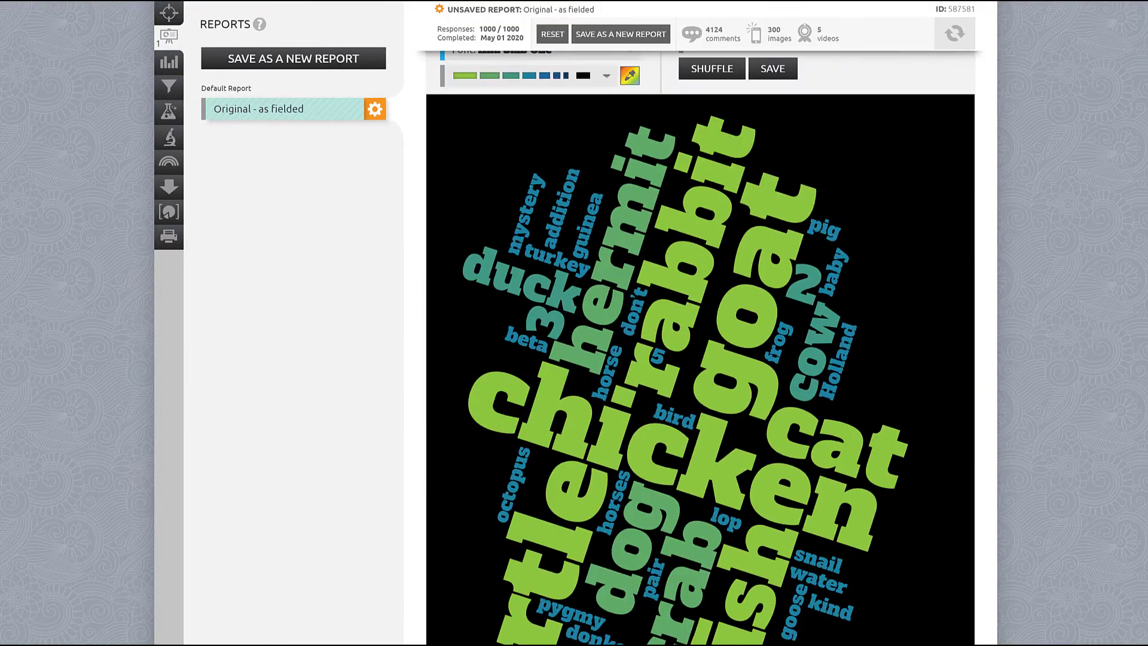
Change the chart view of question Q5 about pets' names to Pie Chart.
scroll(701, 347, "down", 20)
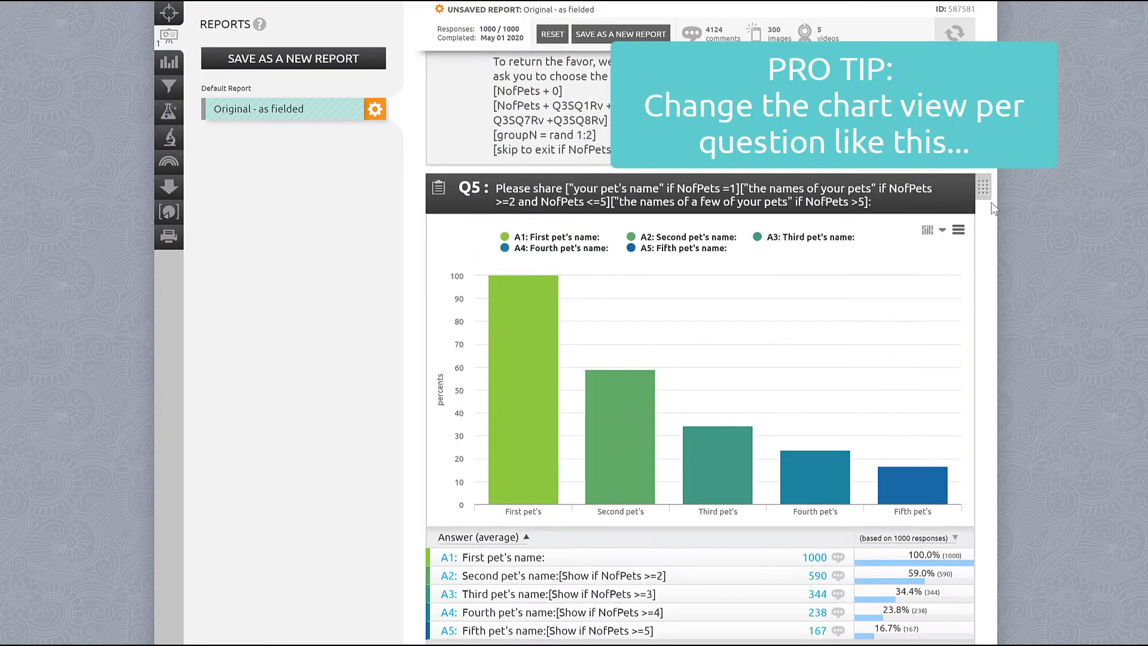
left_click(942, 230)
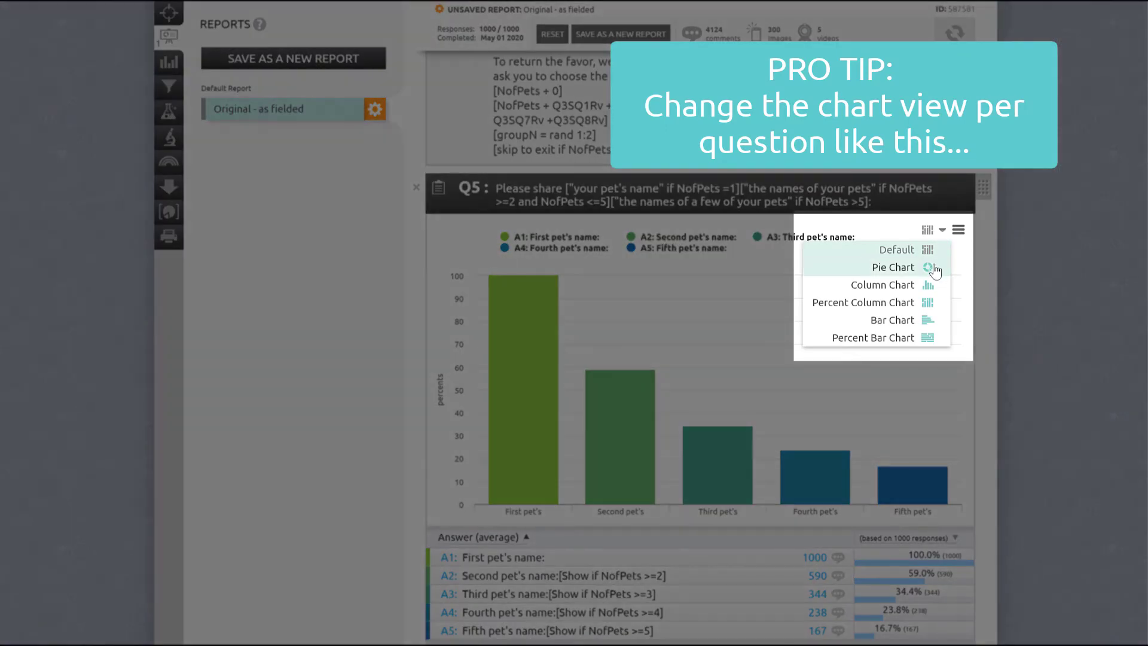
left_click(931, 268)
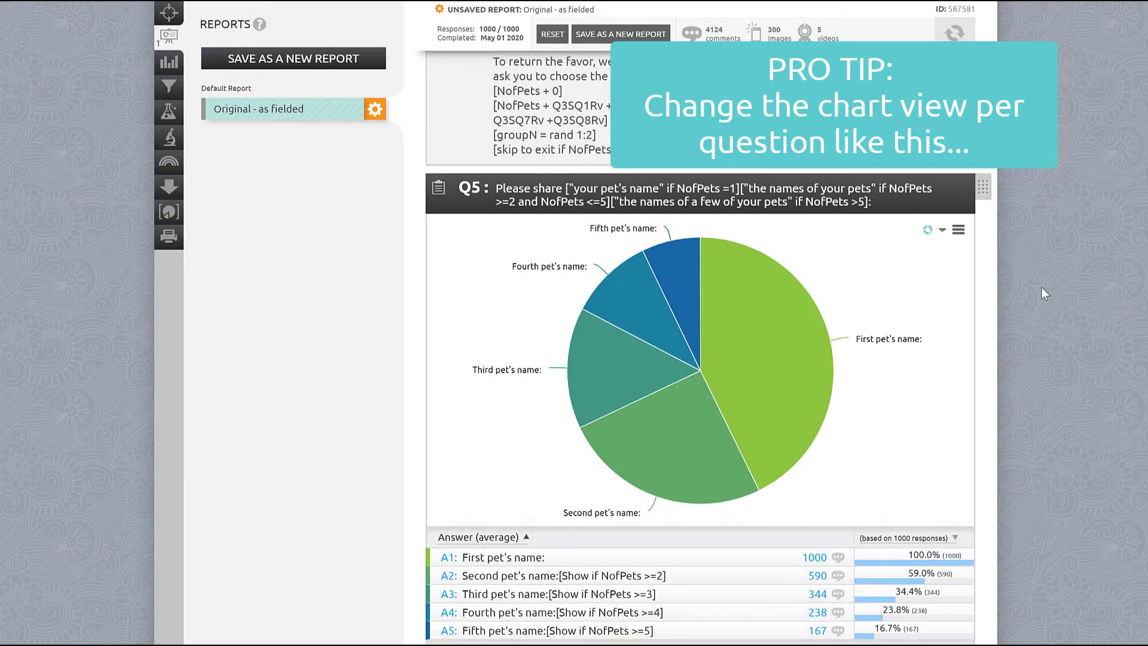
Switch the survey report's view to the geographic map of responses.
scroll(700, 359, "up", 20)
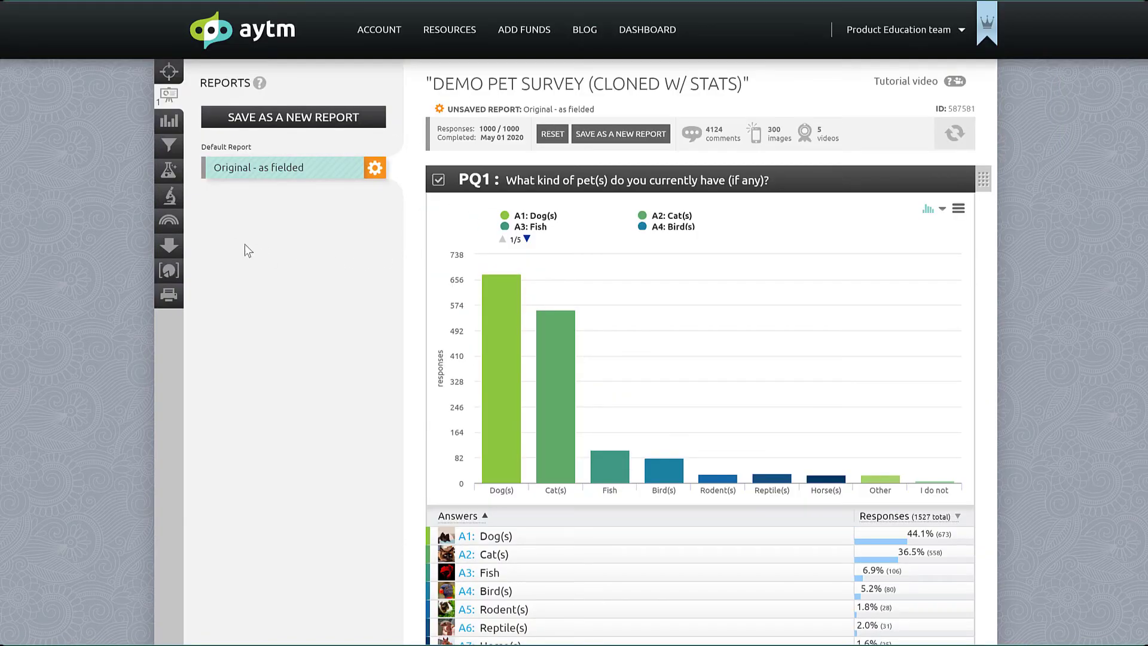
left_click(168, 95)
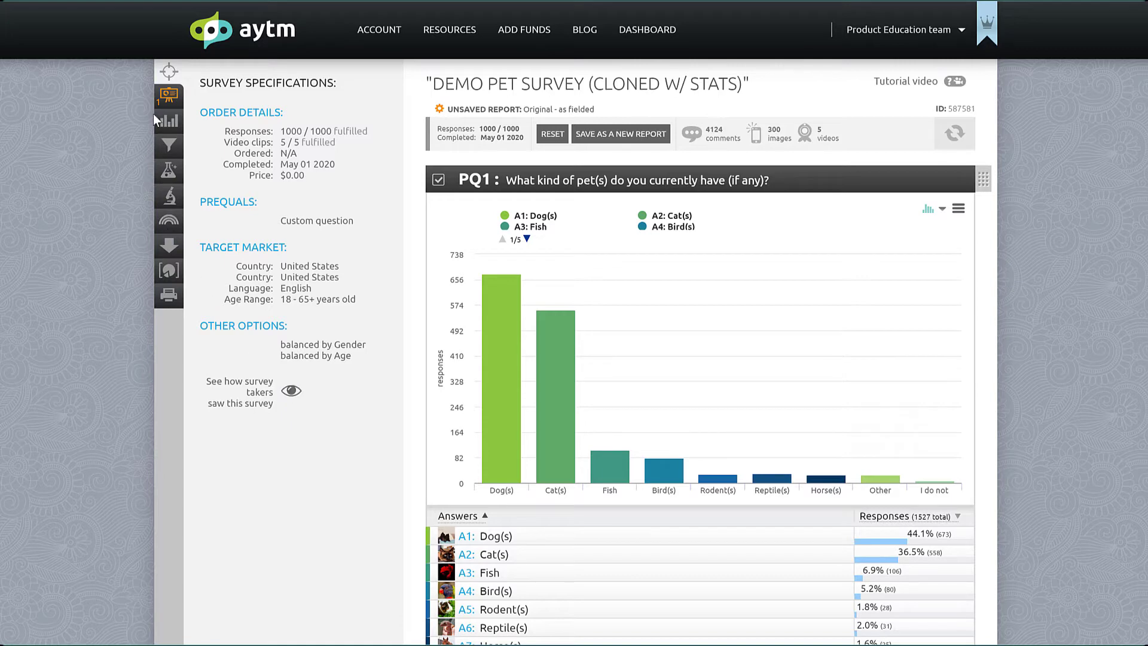
left_click(168, 121)
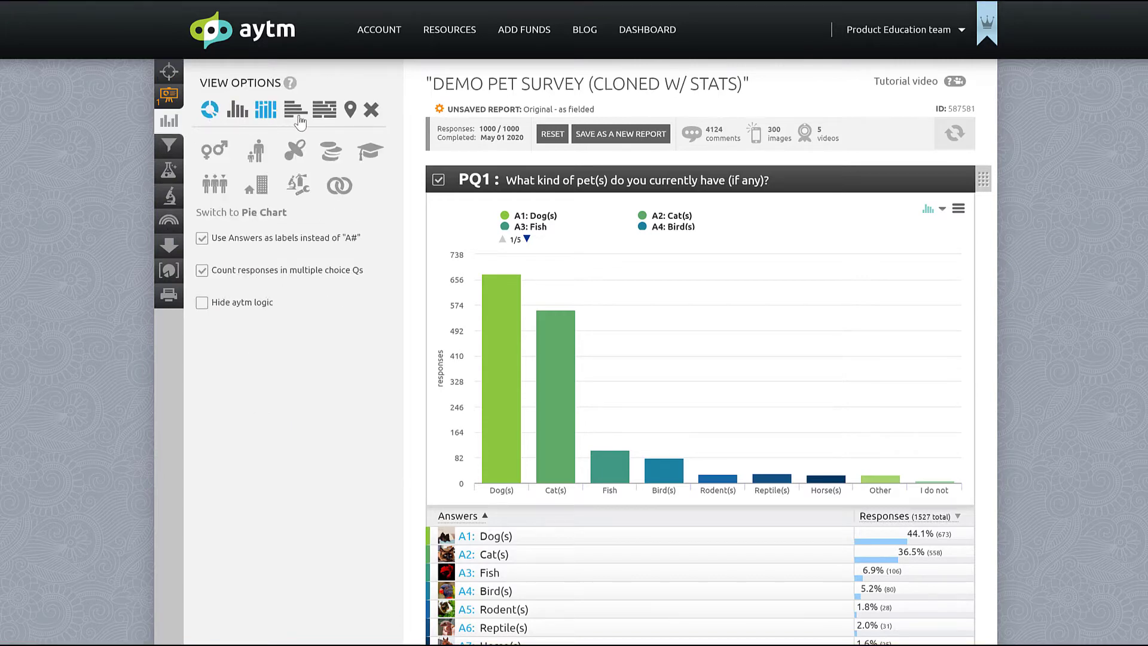
left_click(351, 111)
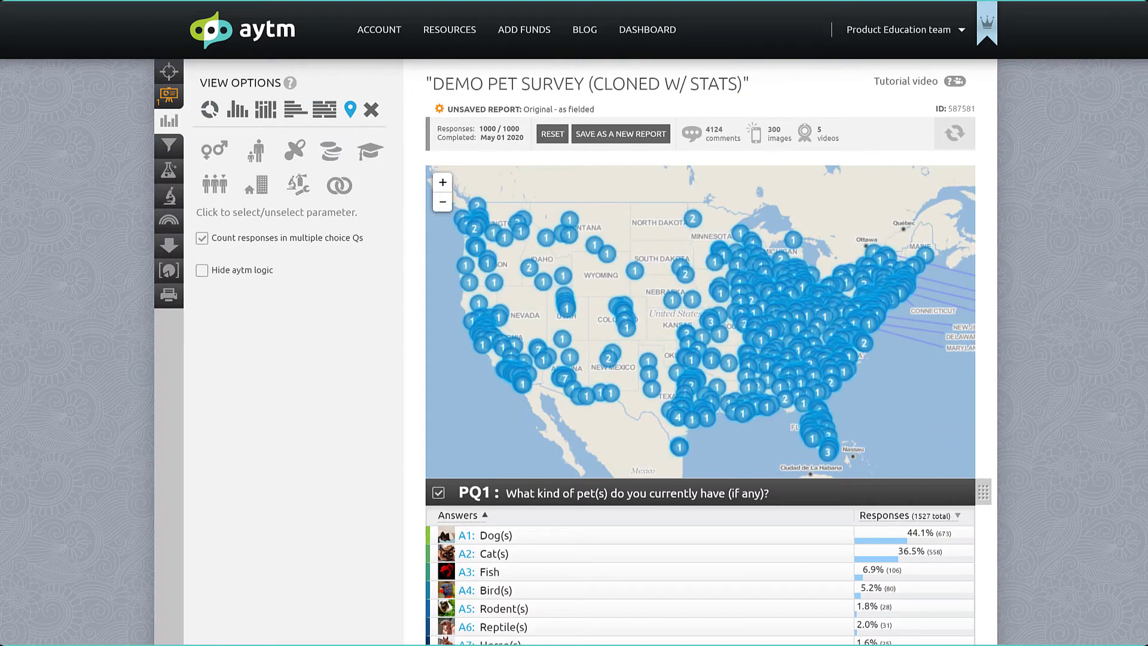
Set the report's charts to column charts and try a breakdown by gender, removing it again.
left_click(238, 109)
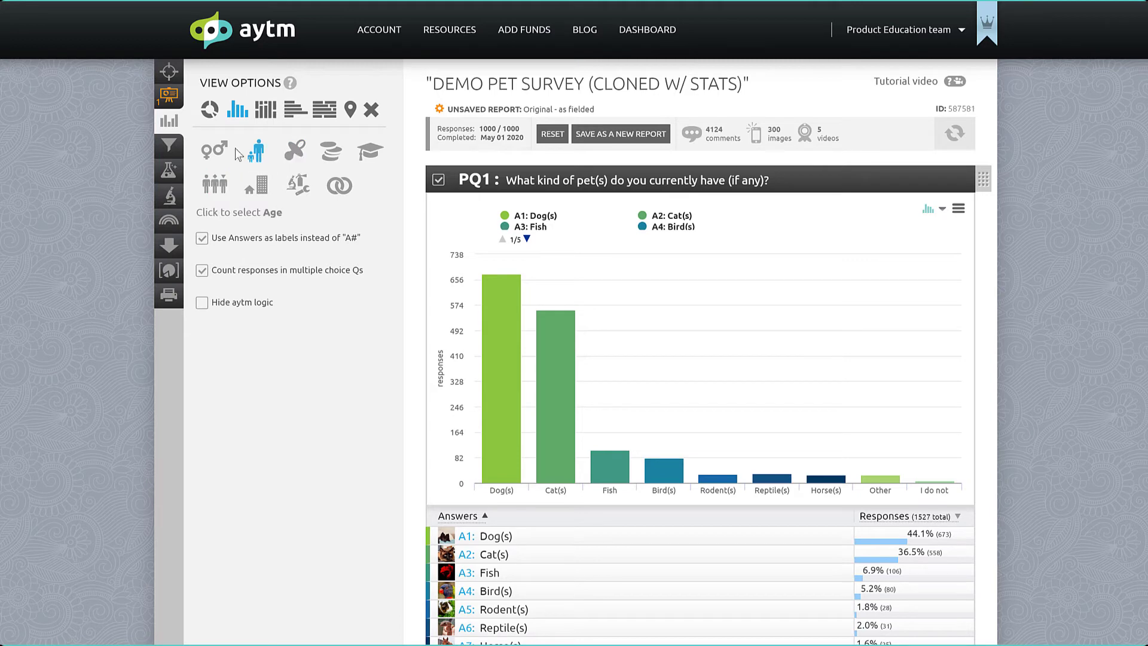
left_click(216, 150)
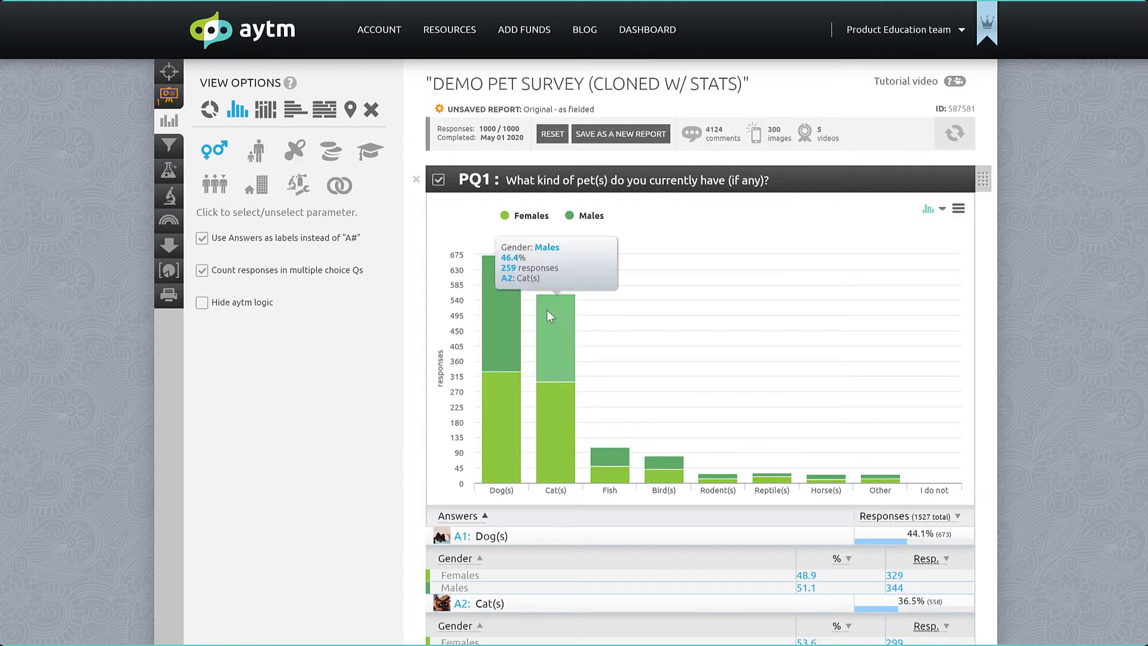
left_click(215, 149)
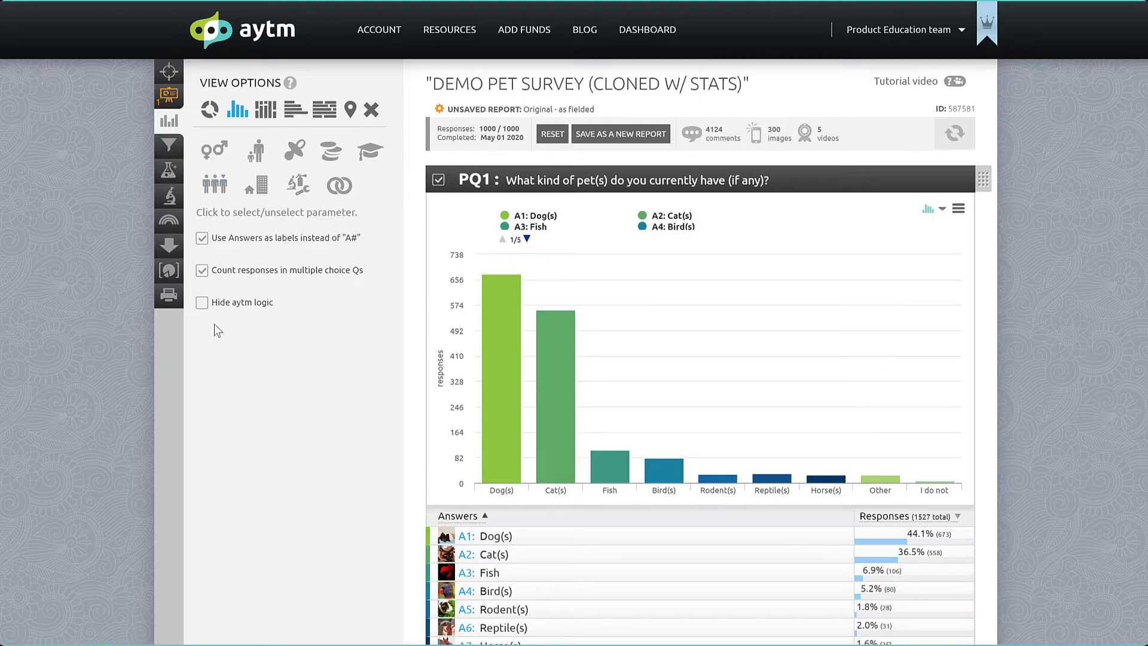
Look at the color options, and save the current view as a new report titled "New Report".
left_click(169, 225)
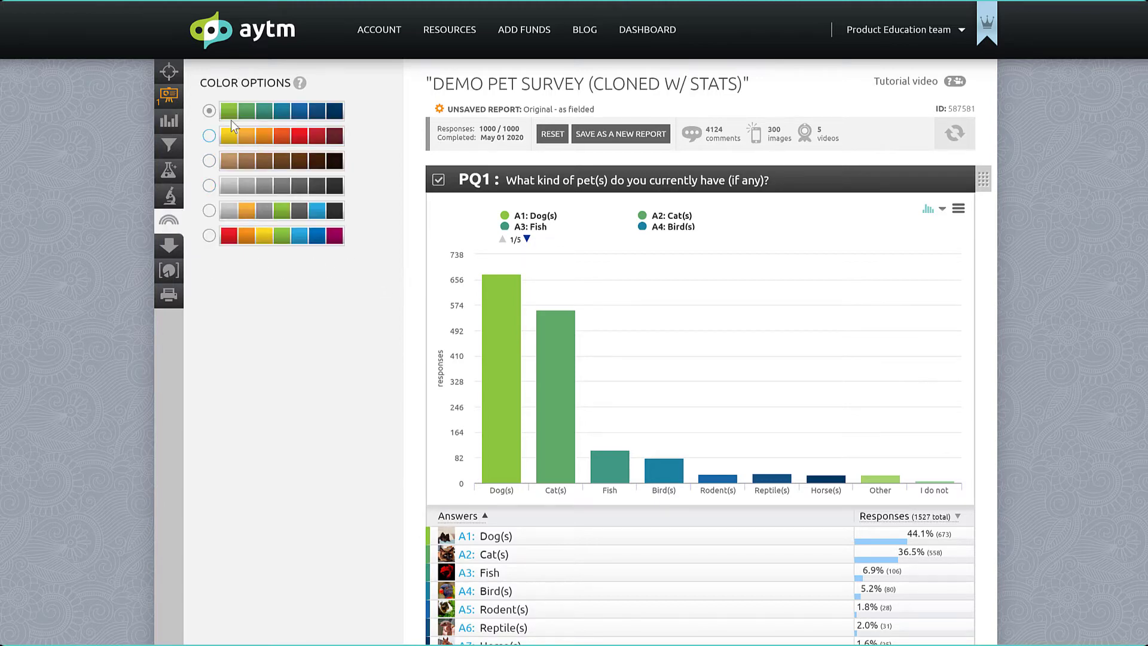
left_click(166, 96)
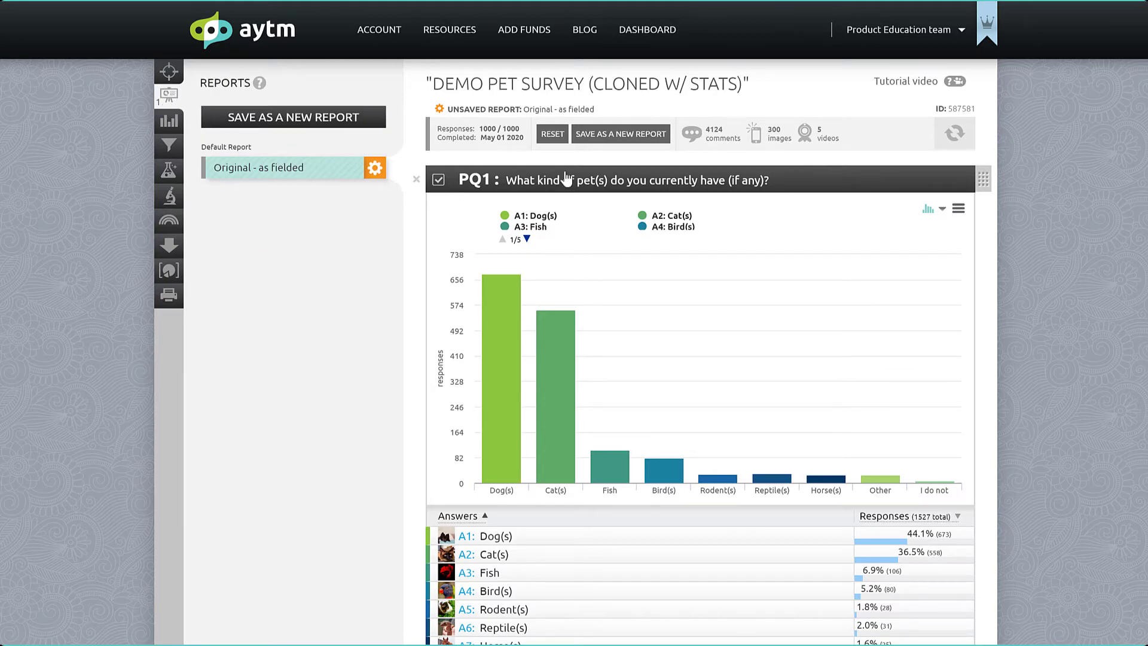
left_click(600, 143)
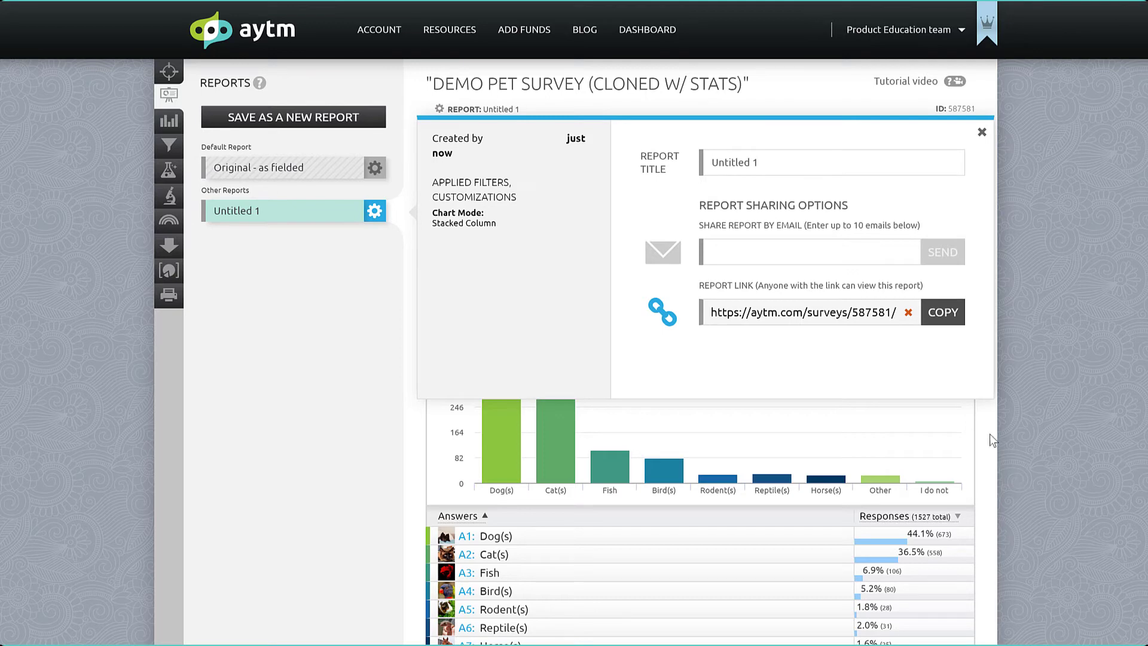
left_click_drag(790, 162, 713, 162)
type("New Report")
key("Return")
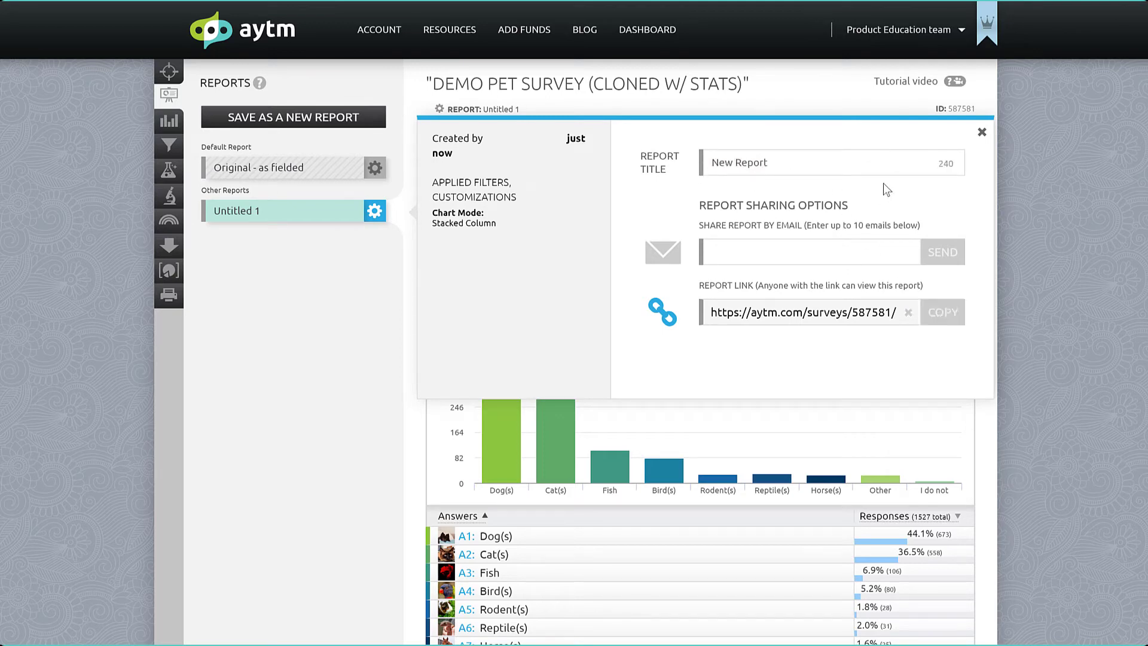
left_click(982, 133)
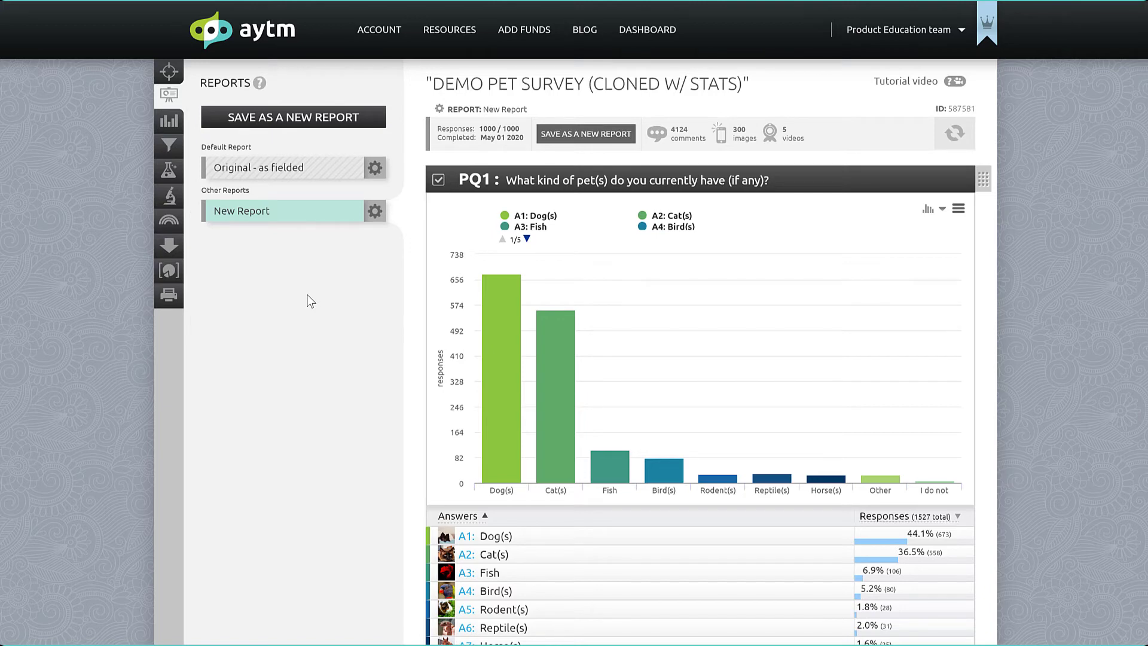
Review the email and link sharing options of New Report and close its settings.
left_click(374, 216)
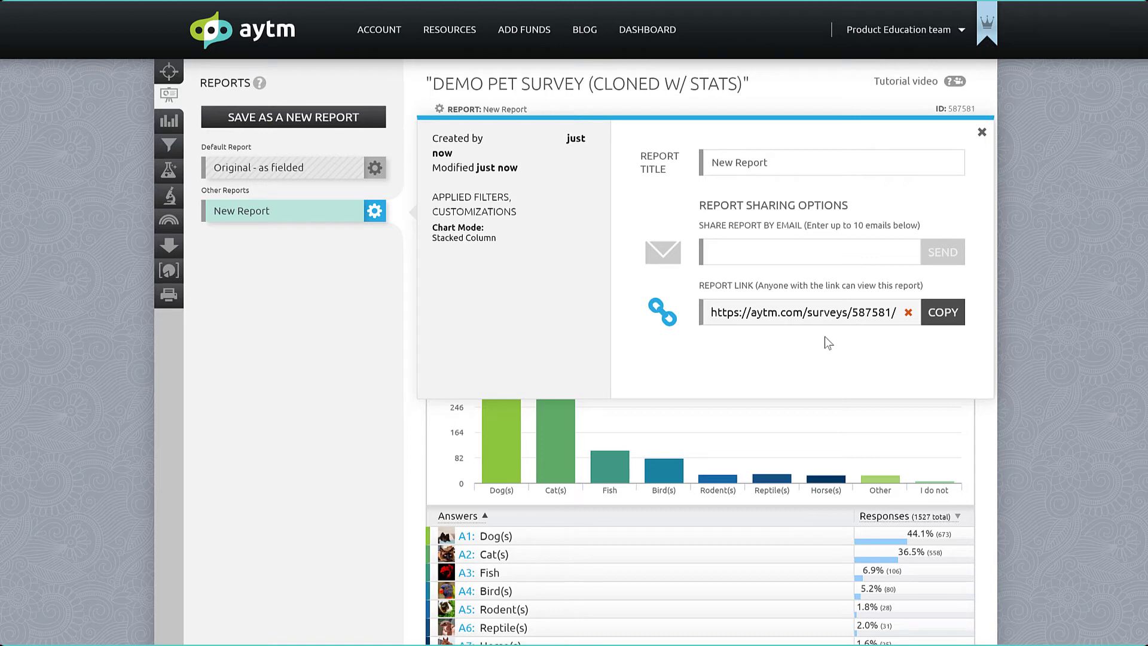
left_click(981, 133)
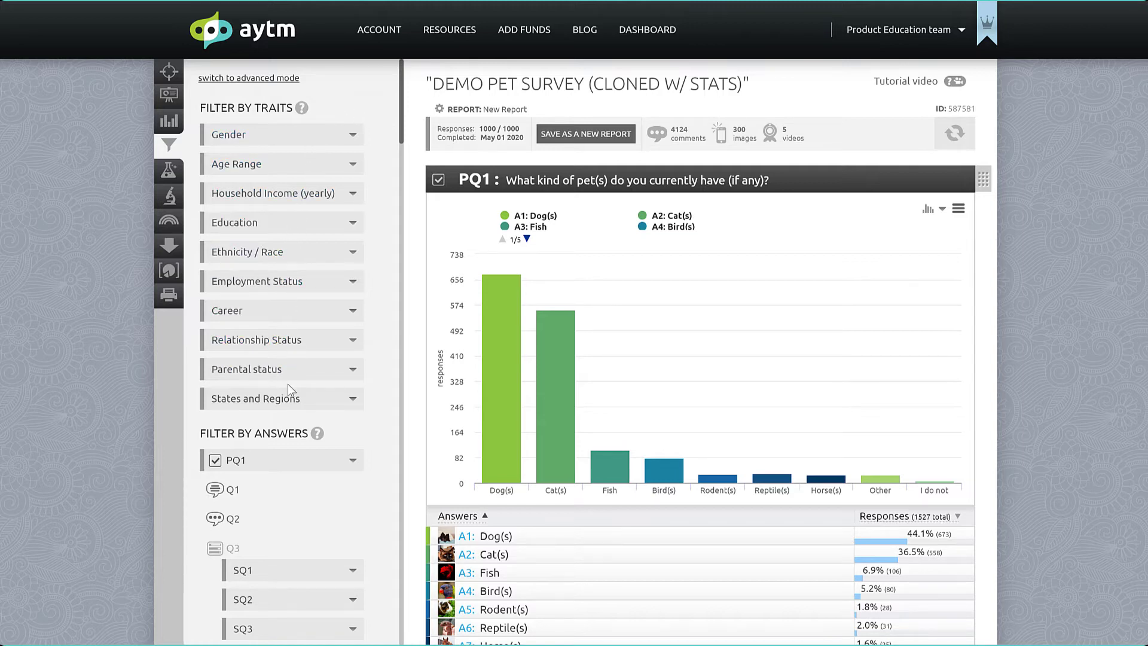
Filter the report to respondents who answered A1: Dog(s) in question PQ1 and apply the filter.
left_click(355, 466)
left_click(244, 486)
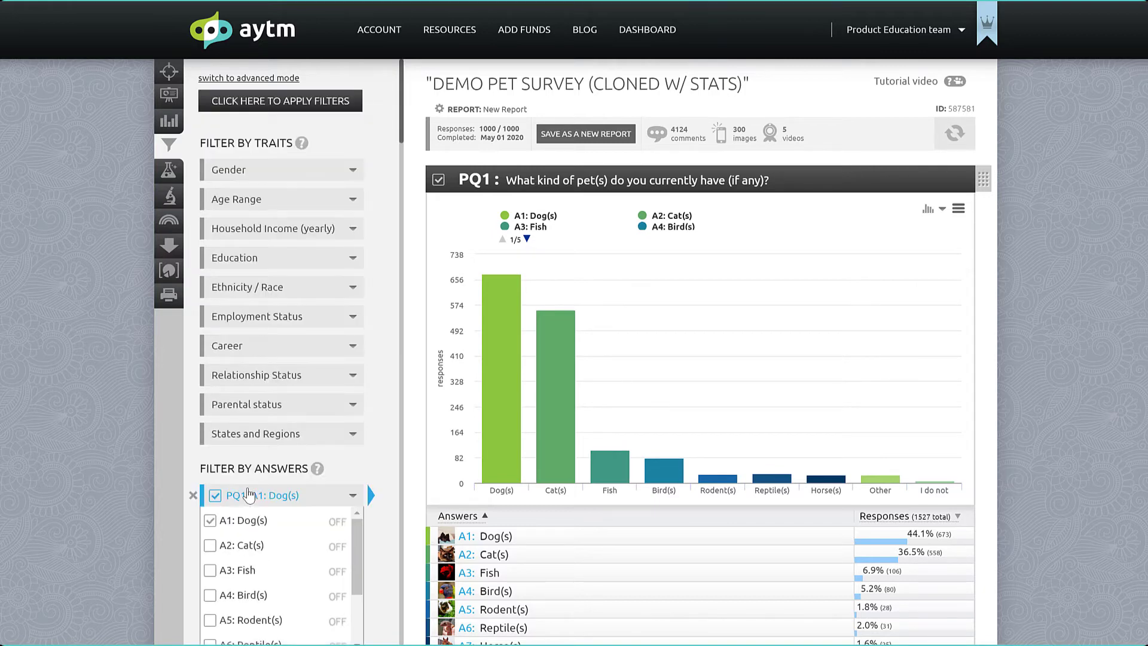
left_click(265, 111)
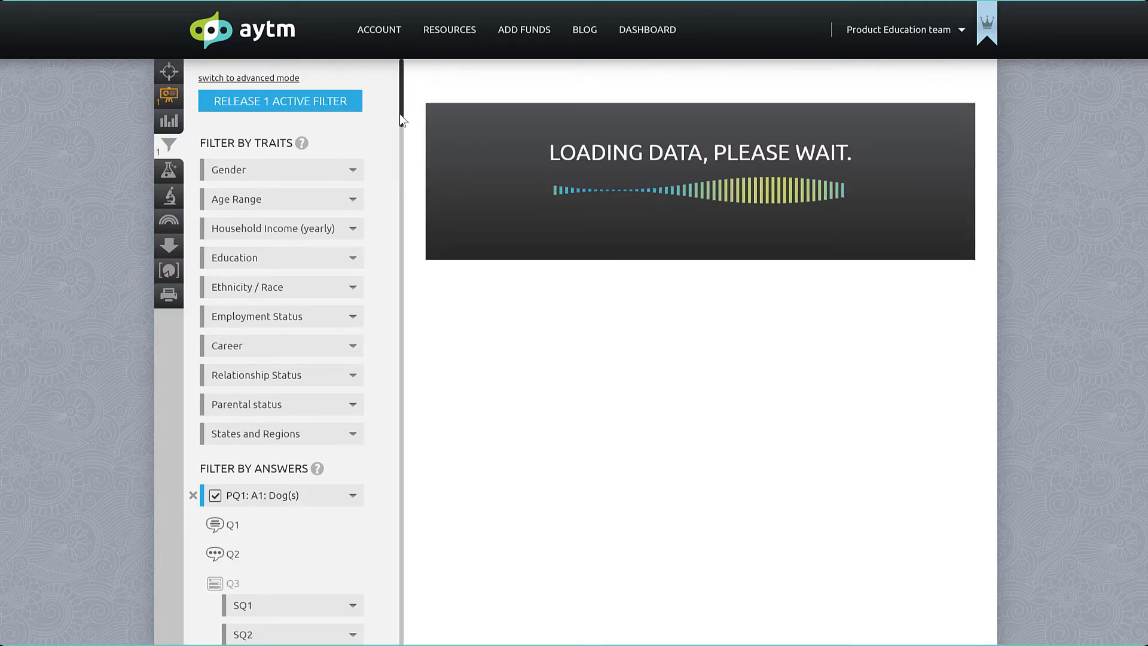
Look through the filters by variables, including the value choices of the nofpets variable.
left_click_drag(400, 114, 389, 296)
left_click_drag(405, 359, 397, 645)
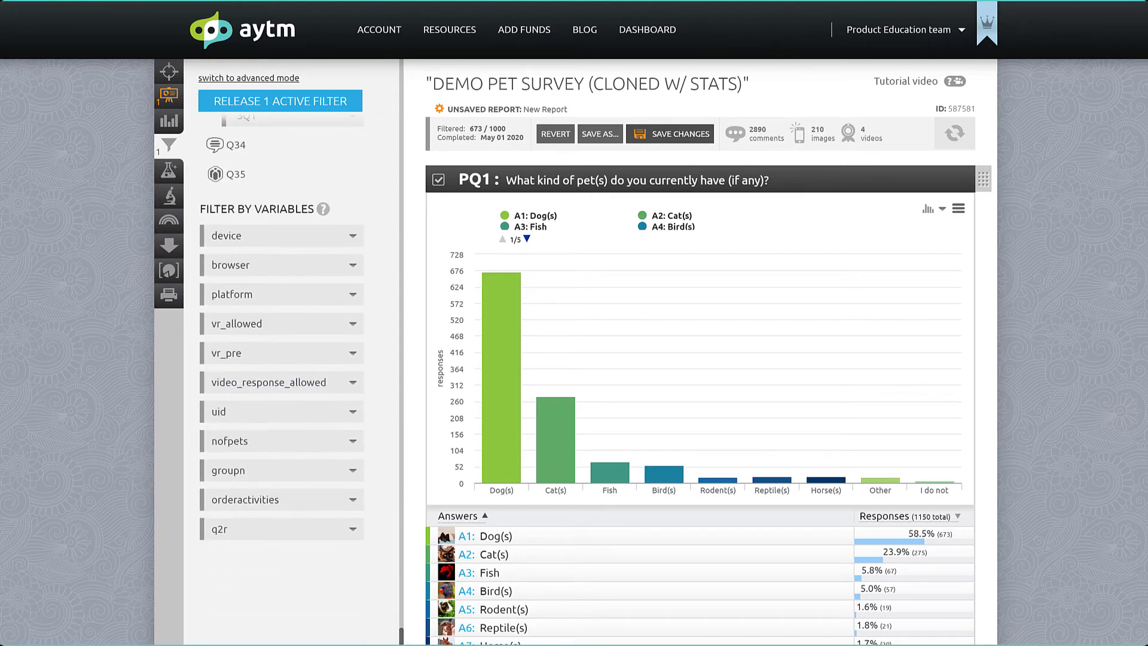
left_click(315, 447)
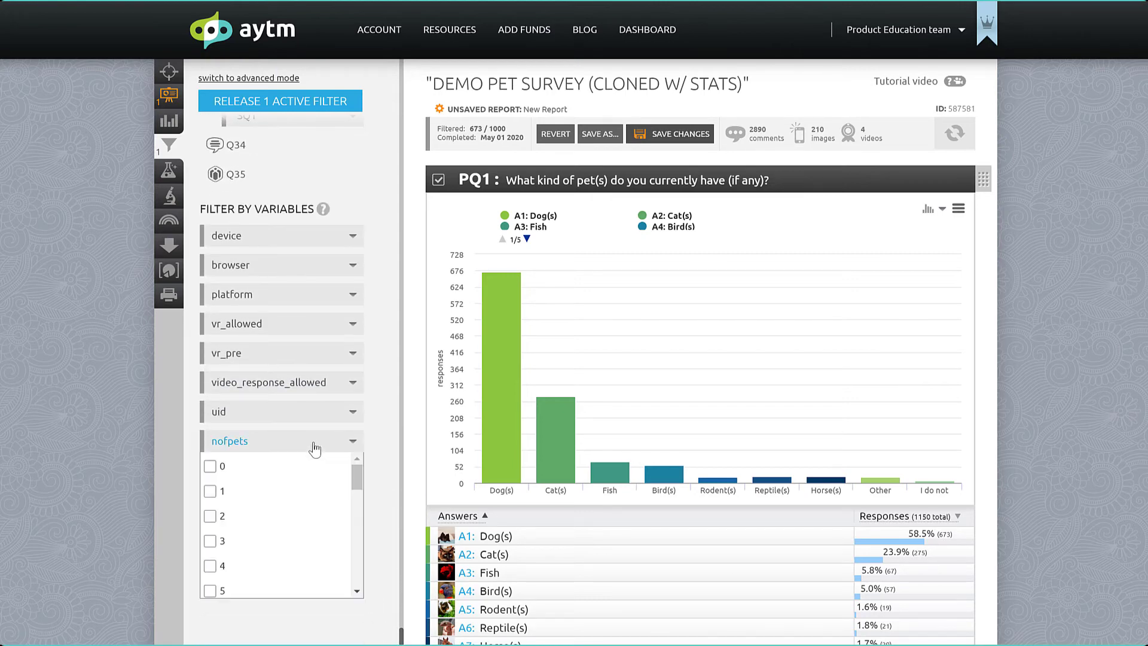
left_click(388, 434)
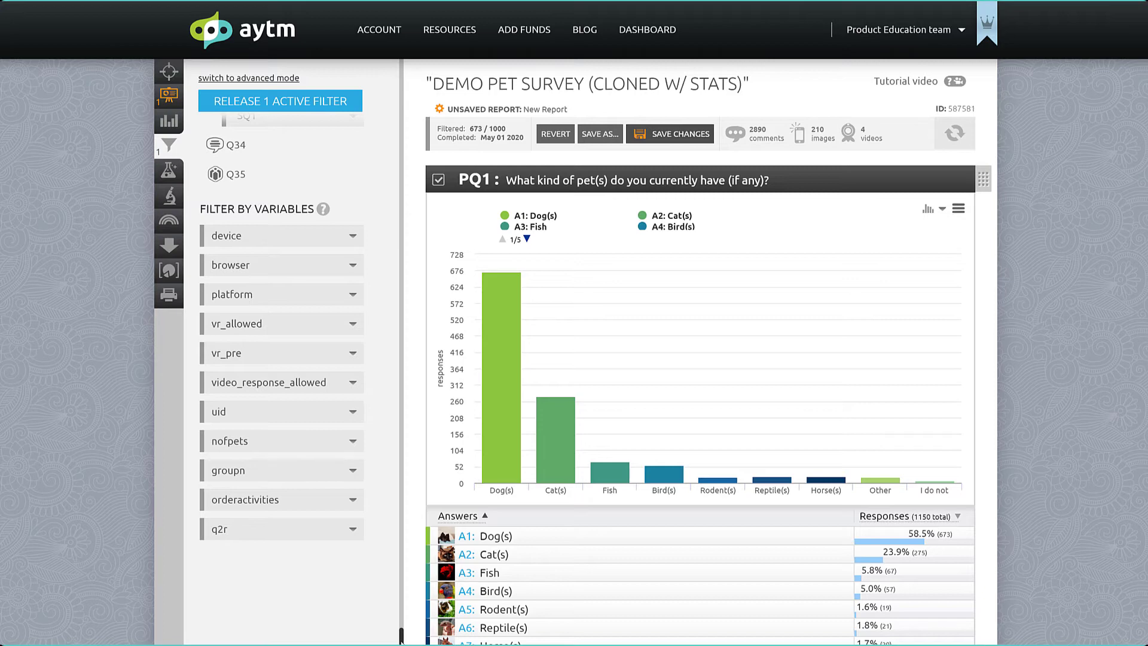
scroll(400, 637, "up", 4)
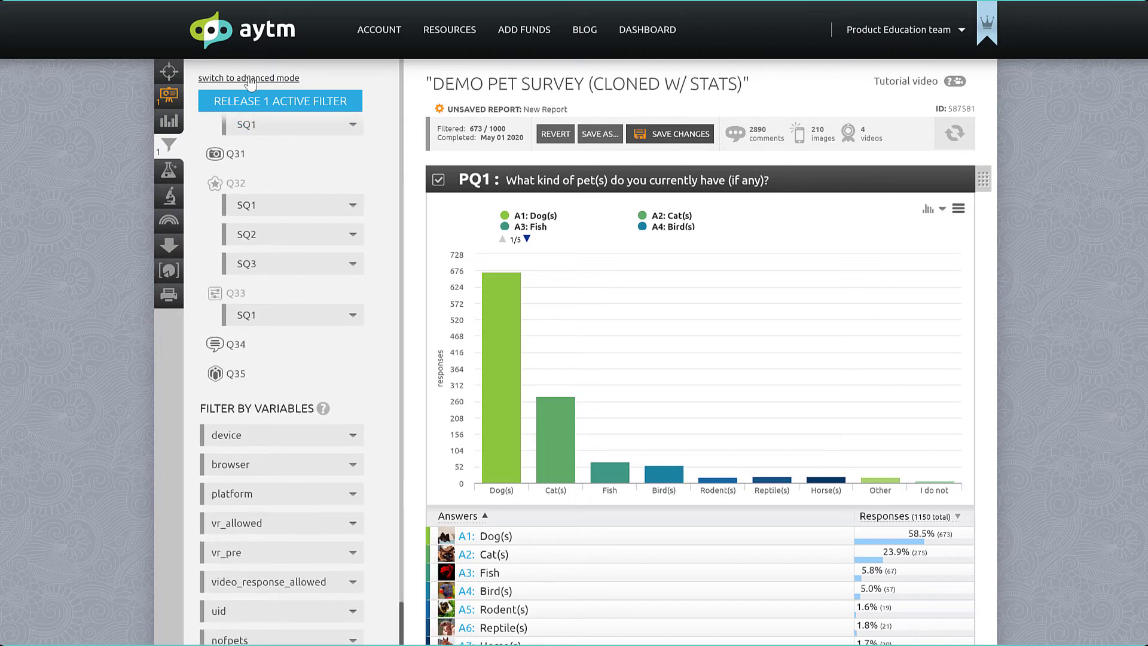
View the PQ1A1 custom filter in advanced mode and revert the report to its saved version.
left_click(251, 80)
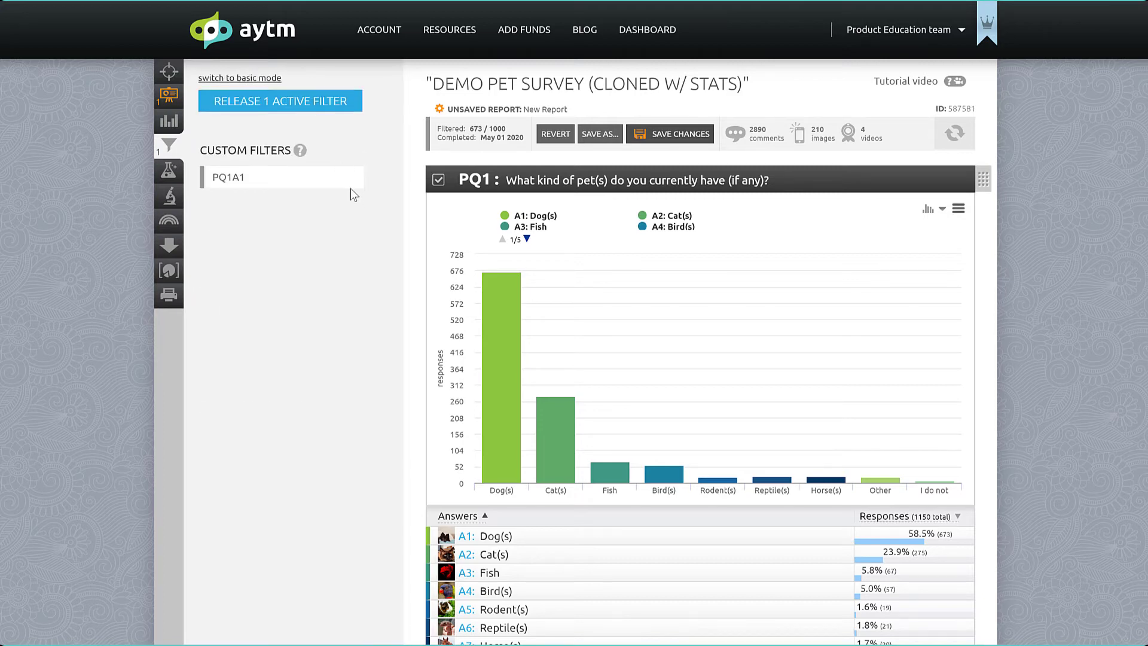
left_click(350, 181)
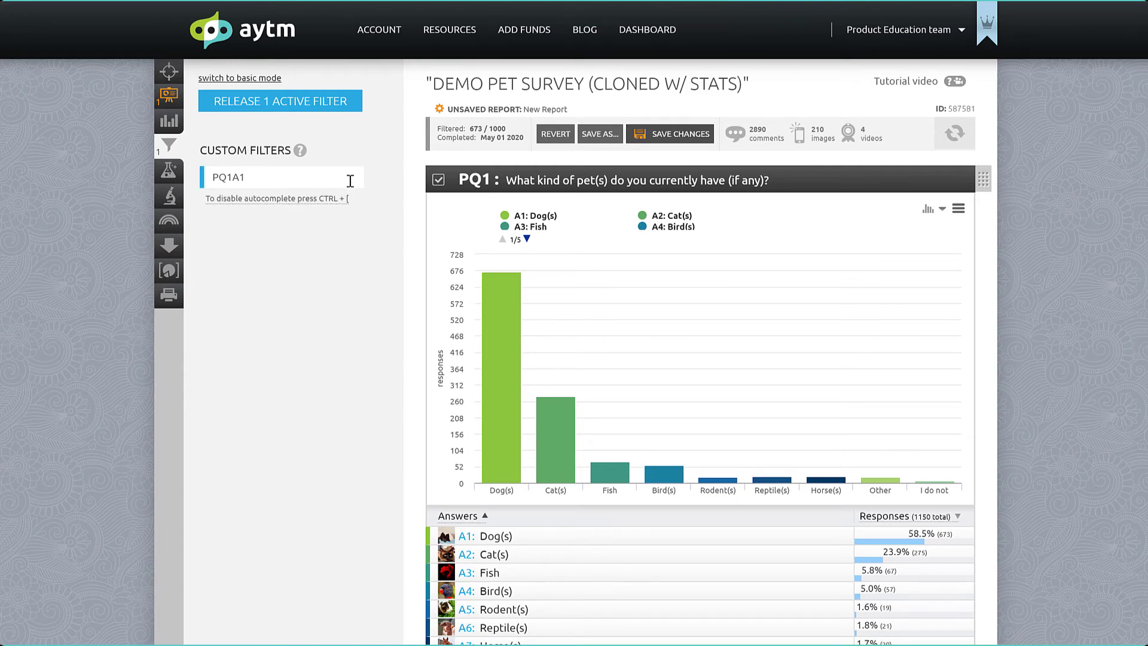
left_click(556, 134)
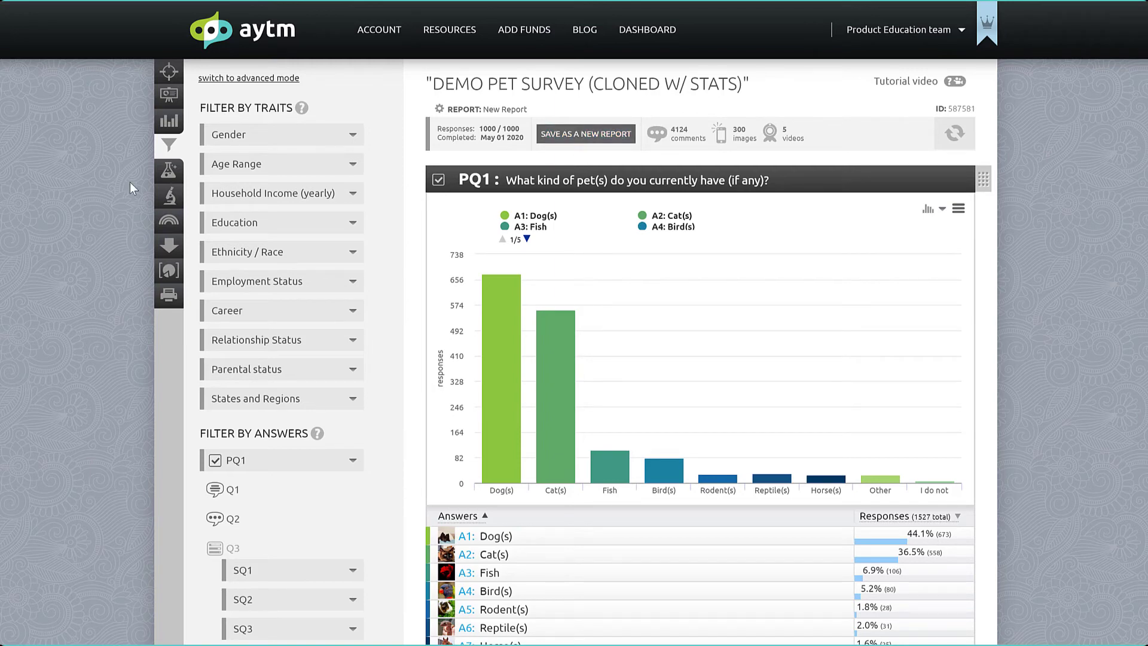
Look at the Data Lab virtual question tool and the available crosstab analysis types.
left_click(168, 171)
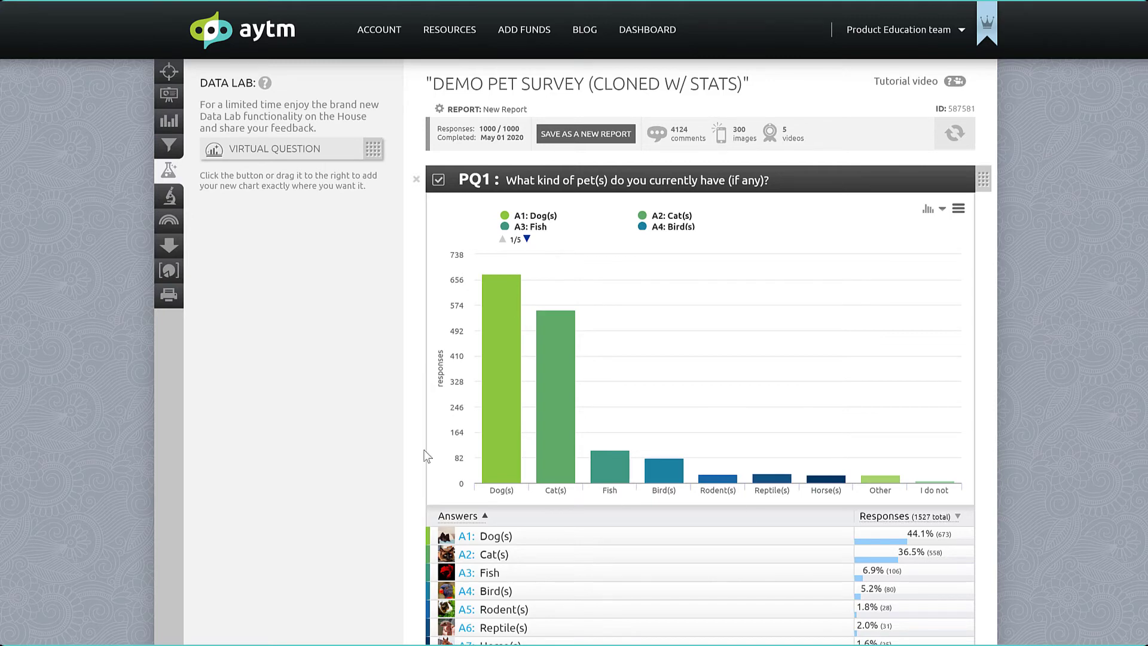
left_click(170, 204)
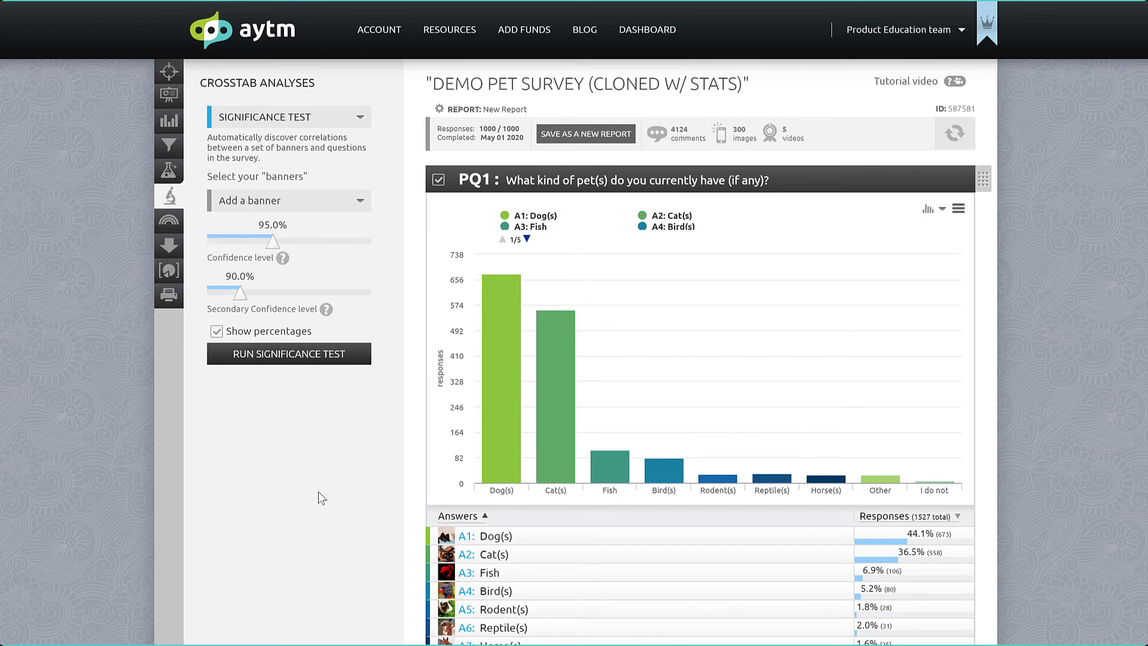
left_click(320, 117)
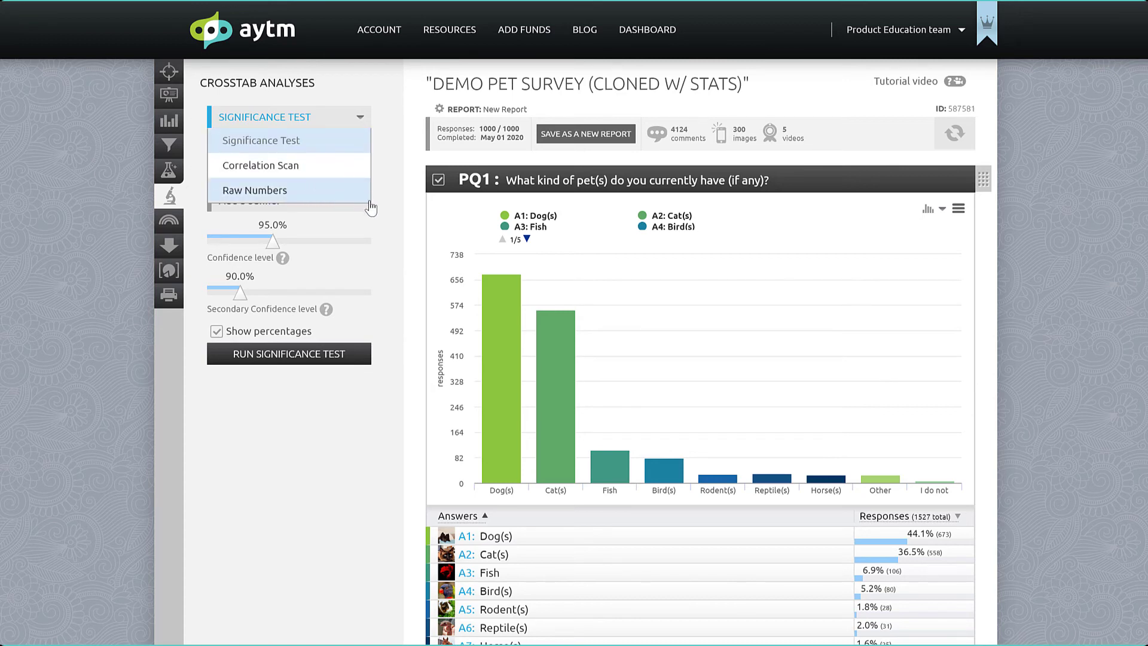
left_click(382, 217)
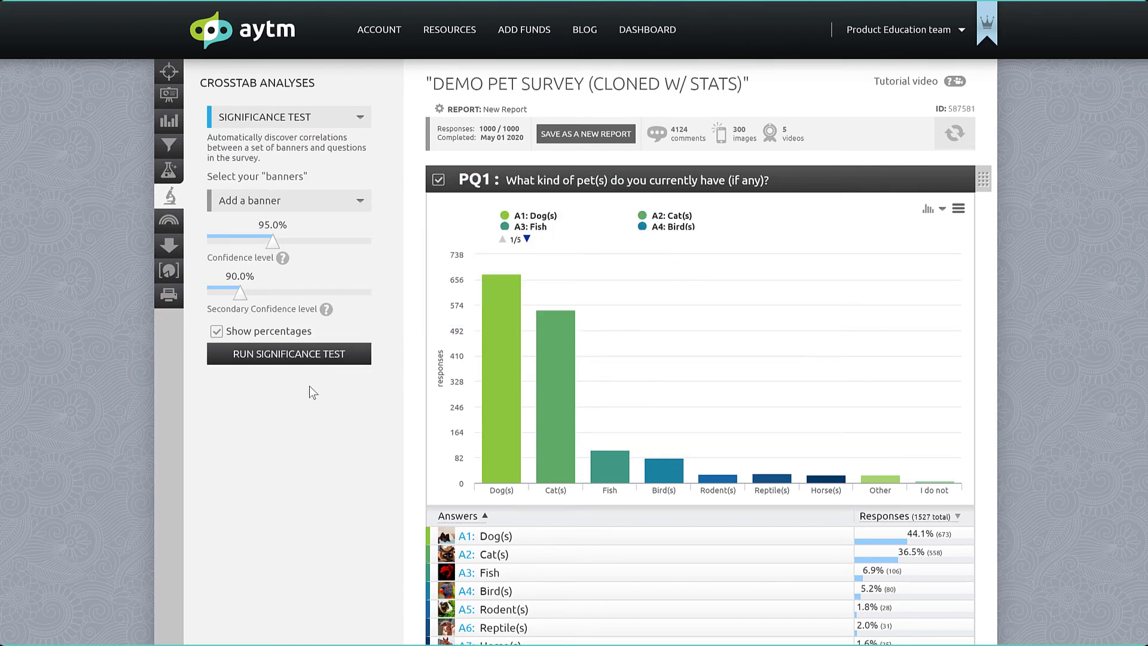
Review the export formats and the PowerPoint export settings for platform, slide size and included links.
left_click(169, 246)
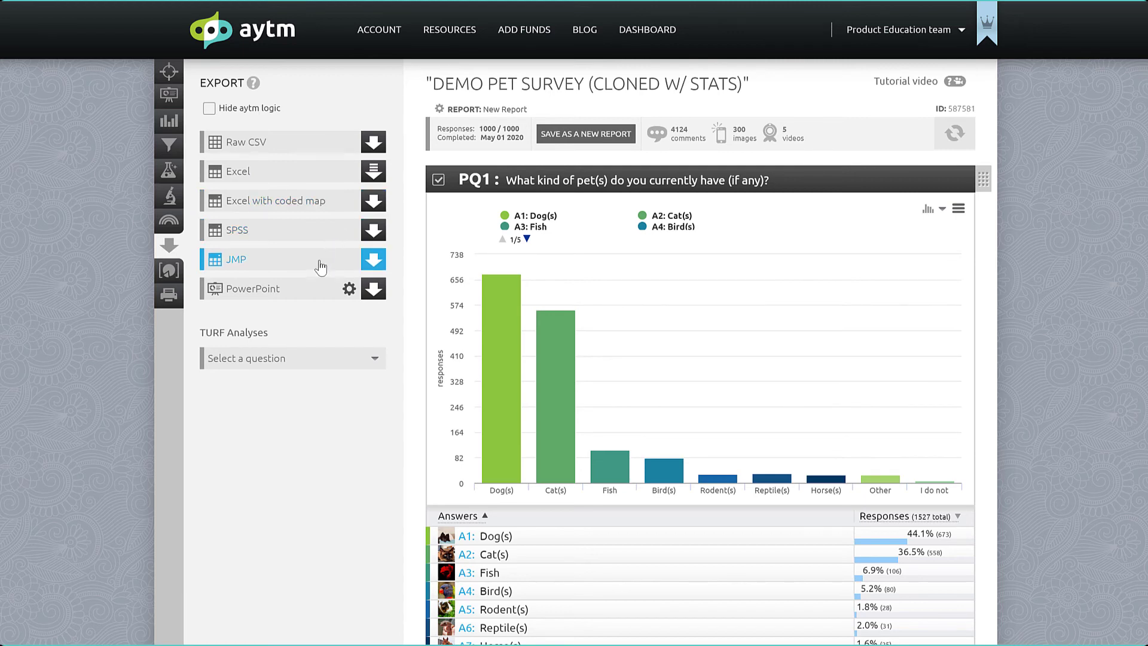
left_click(350, 293)
scroll(321, 332, "down", 1)
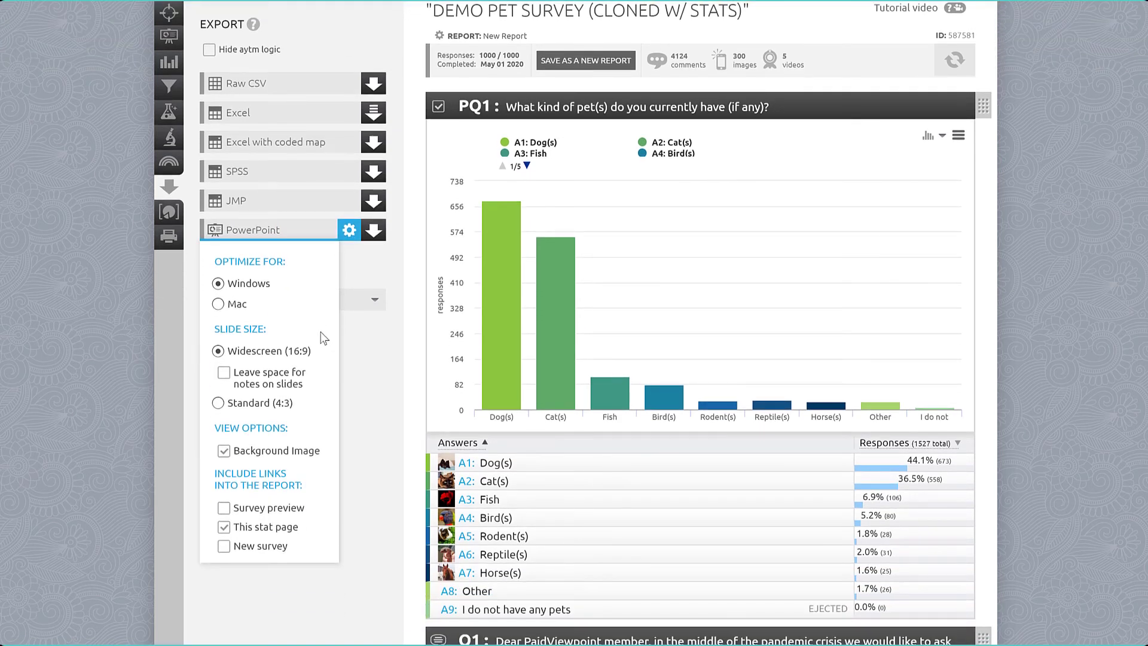
left_click(350, 231)
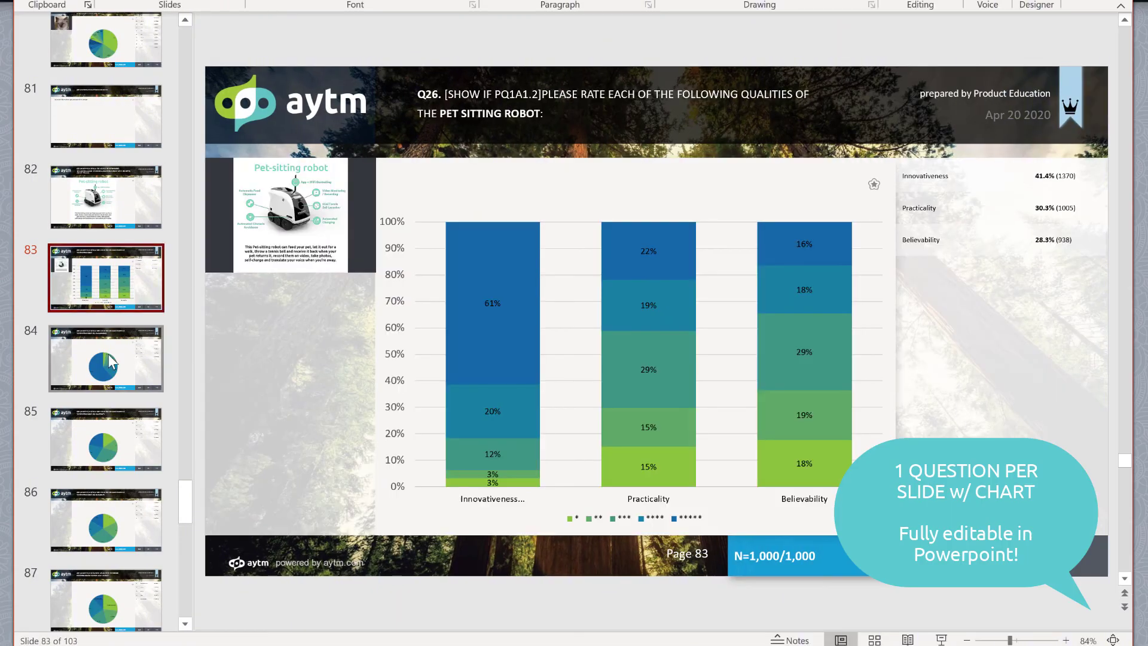
Switch to PowerPoint and browse the exported survey presentation's chart slides, including slides 84 and 85.
left_click(109, 359)
left_click(113, 428)
scroll(108, 184, "up", 6)
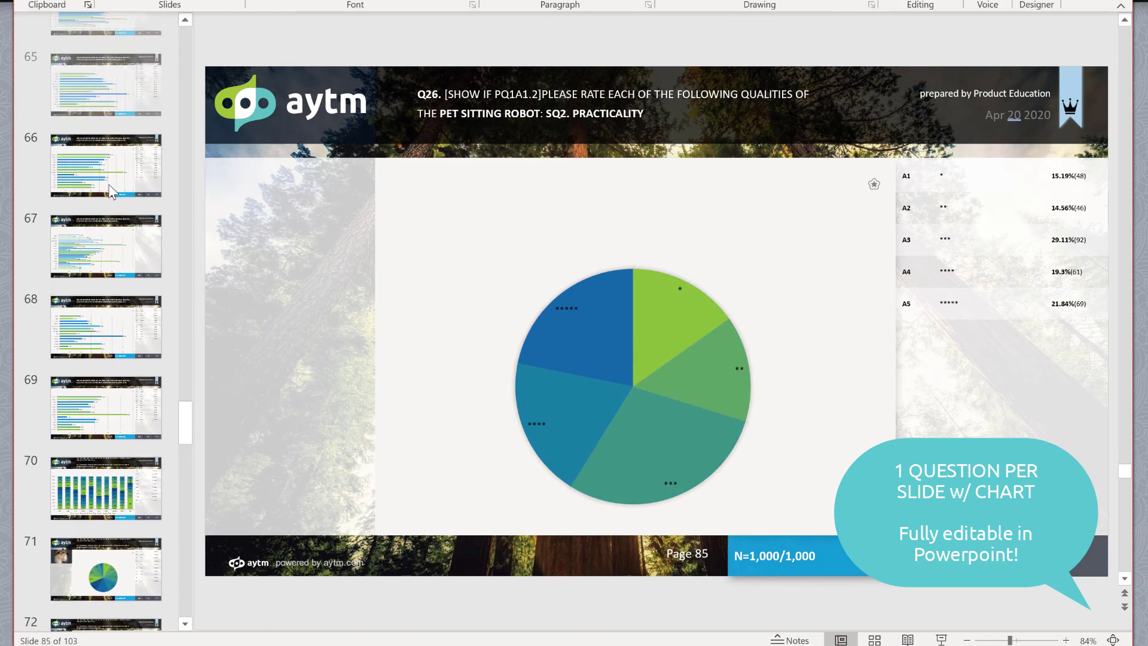
left_click(102, 200)
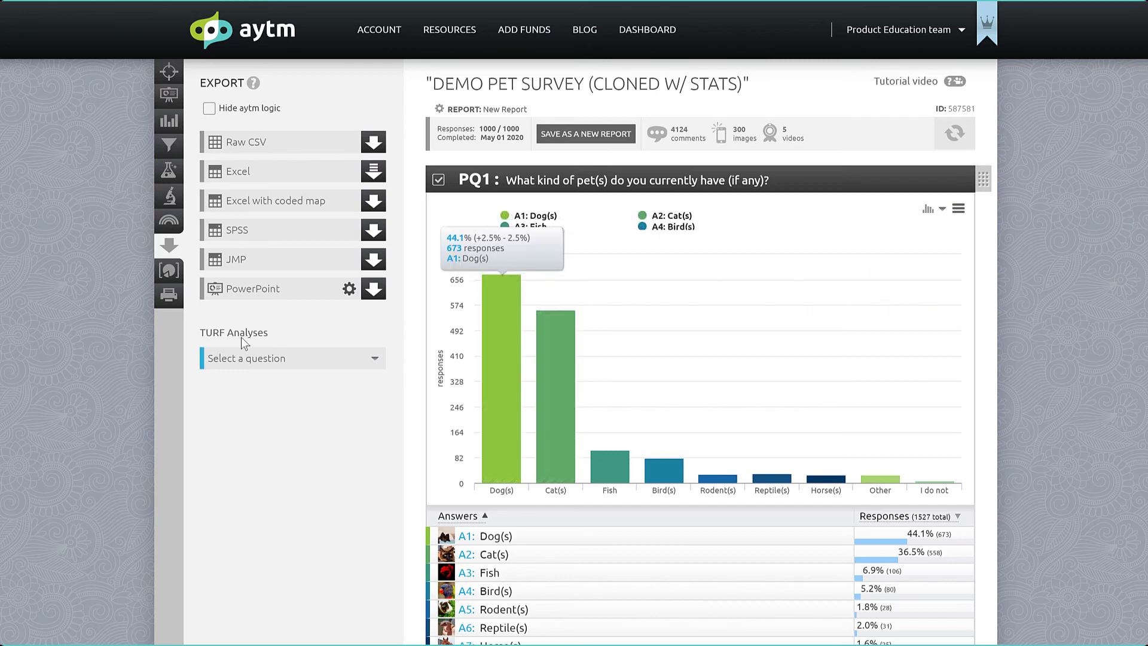
Return to the aytm survey statistics and look at the blog widget settings and print report options.
left_click(167, 272)
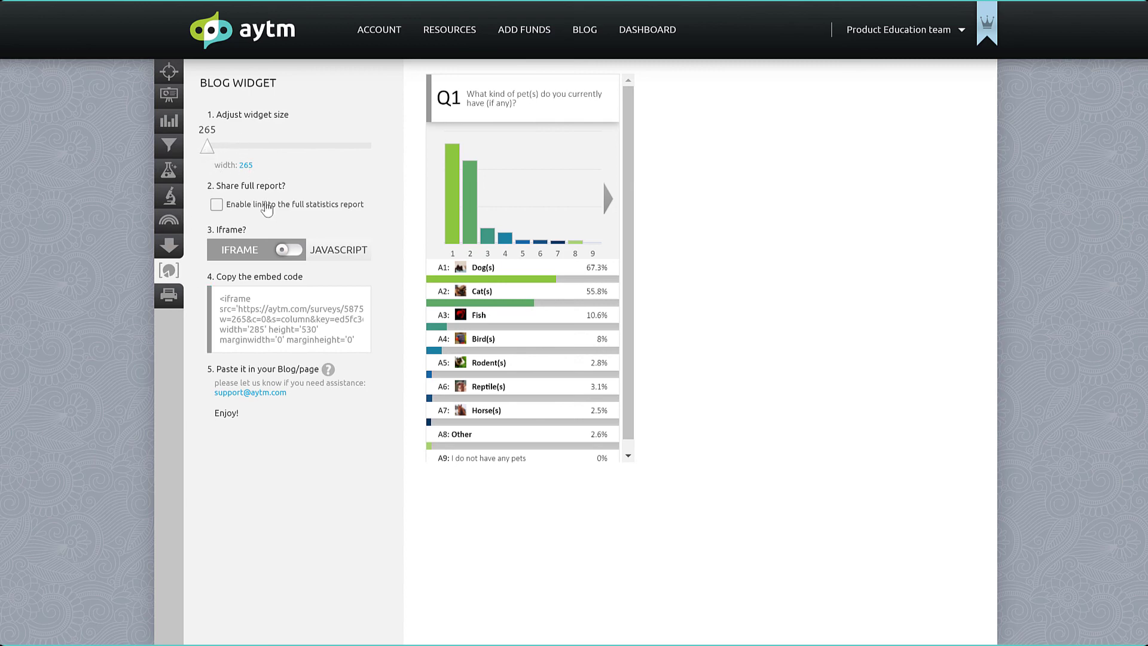
left_click(174, 299)
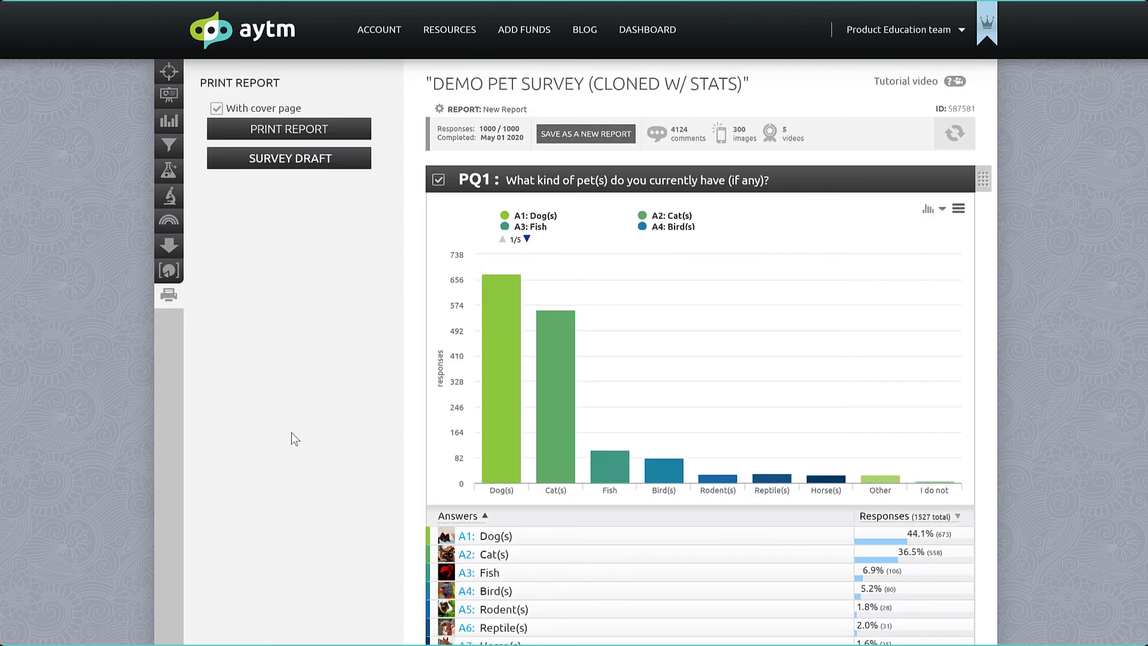